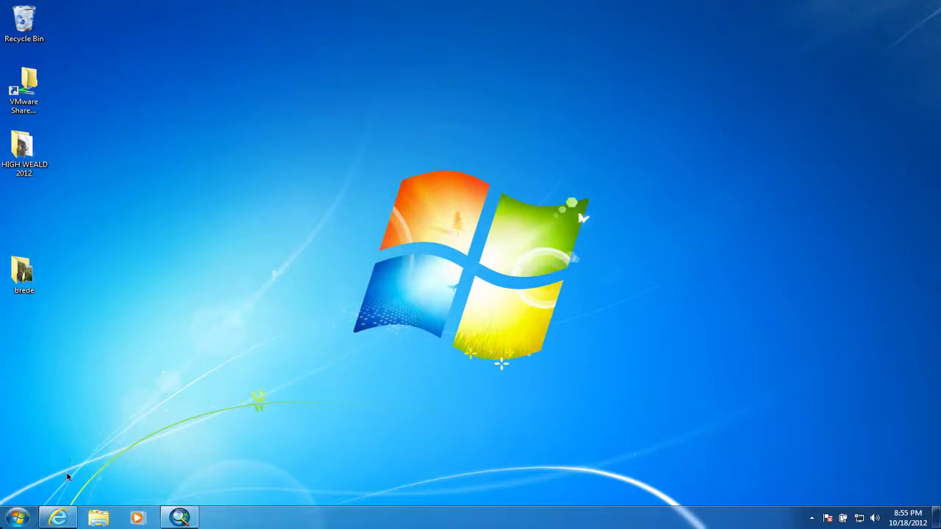
Restore Internet Explorer showing the Dotted Eyes InterpOSe for Digimap product and download page
click(58, 518)
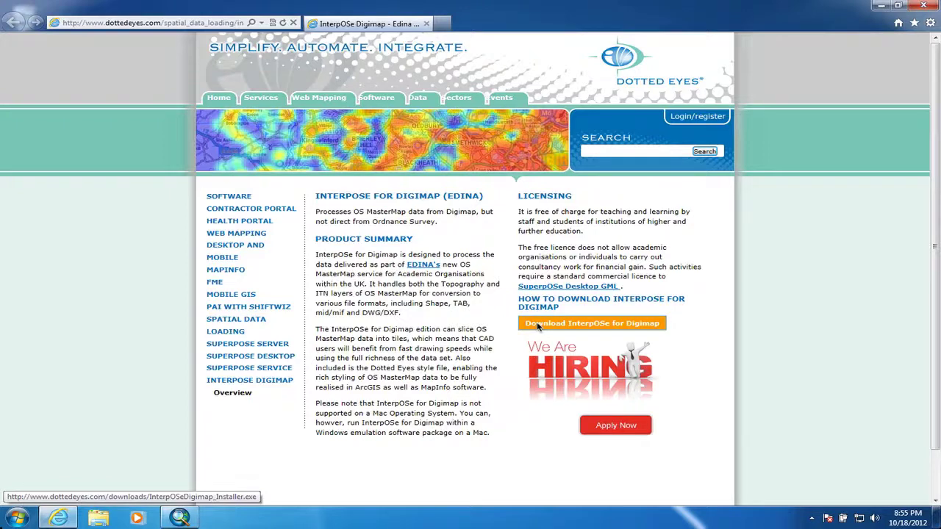
Minimise the browser and launch InterpOSe (Digimap Edition) Processing from the Start menu's Dotted Eyes group
click(881, 5)
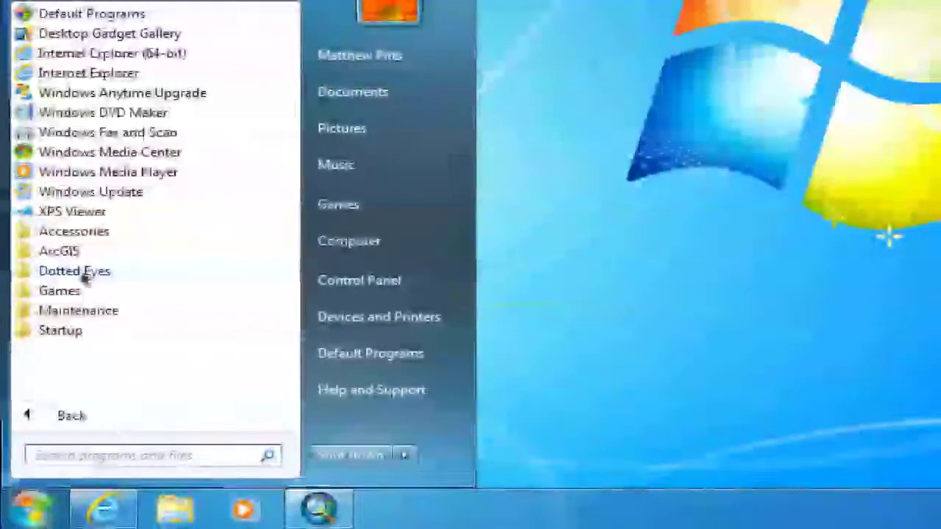
click(80, 271)
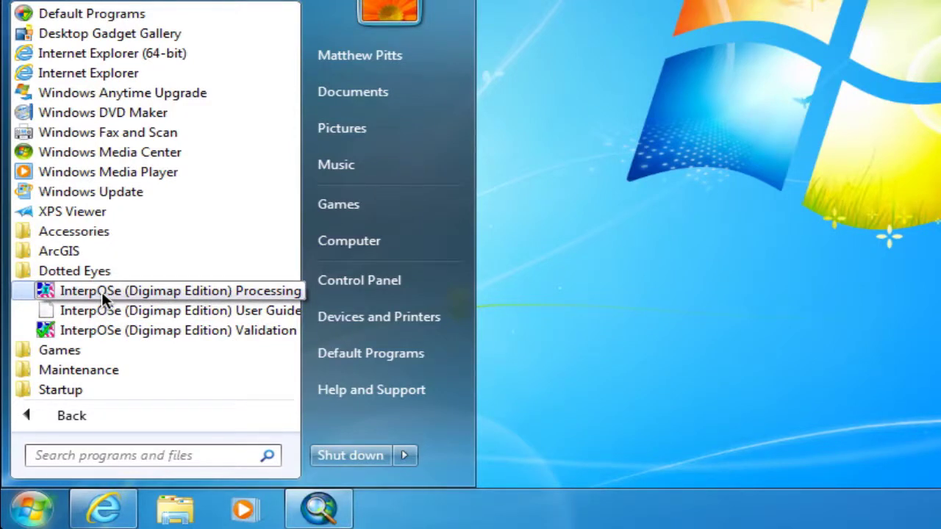
click(101, 292)
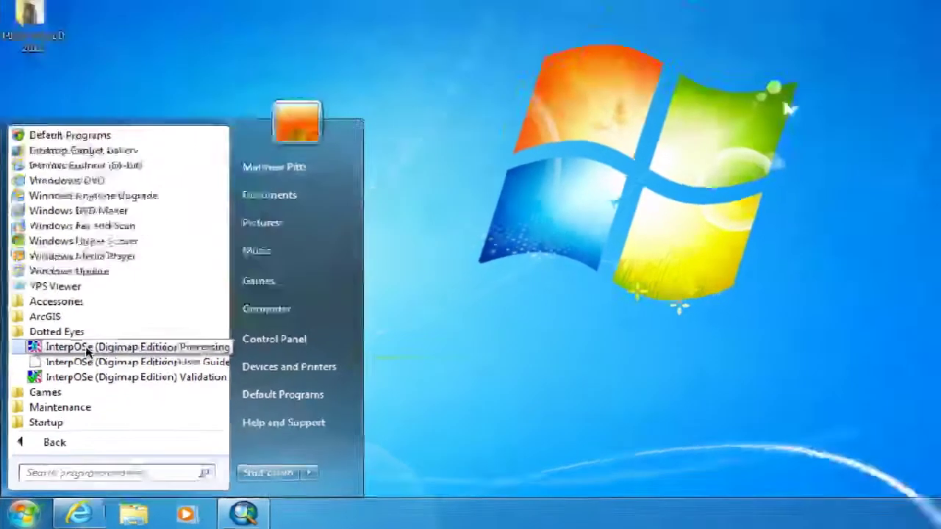
click(112, 291)
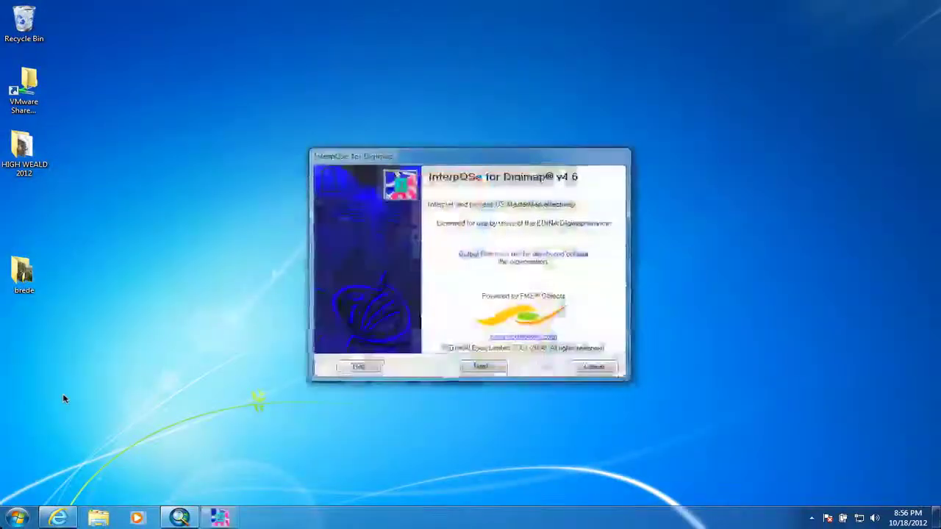
Load the contents order .txt file from the hadlow folder into the wizard and continue
click(484, 366)
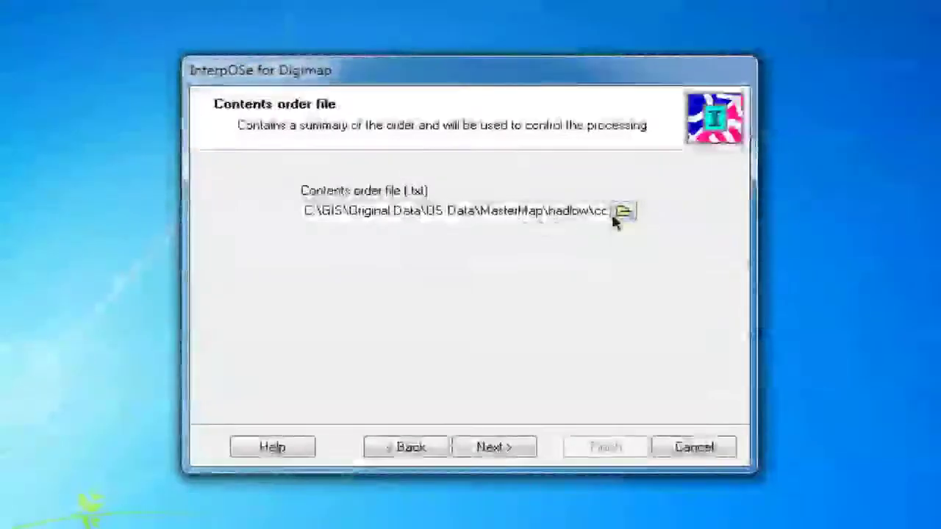
click(616, 213)
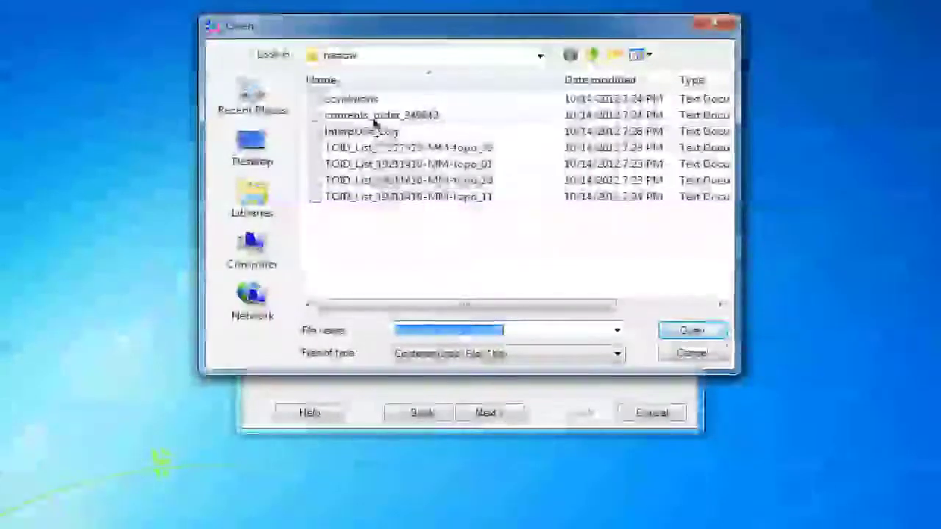
click(374, 119)
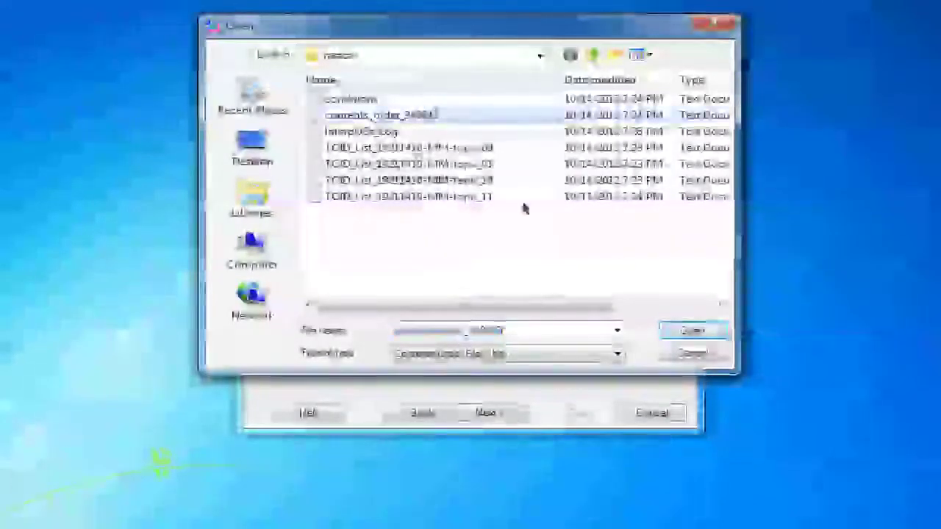
click(695, 333)
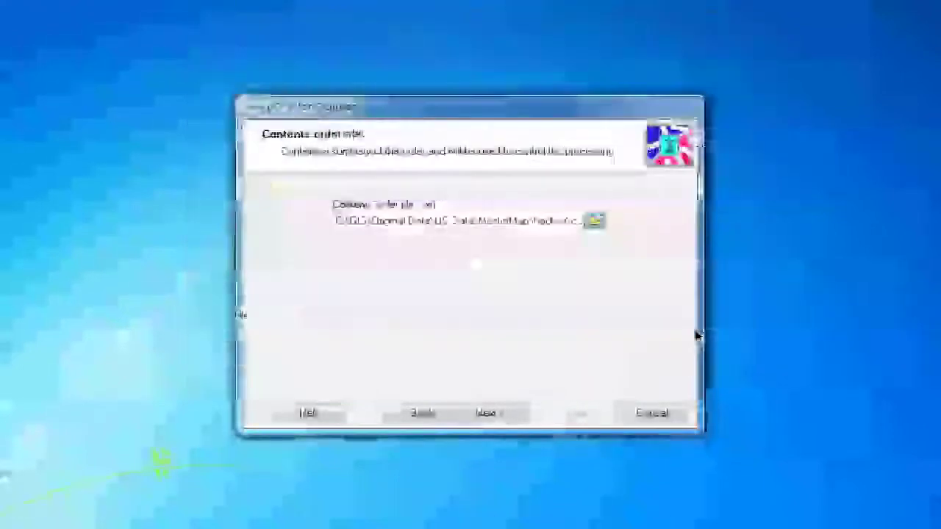
click(487, 413)
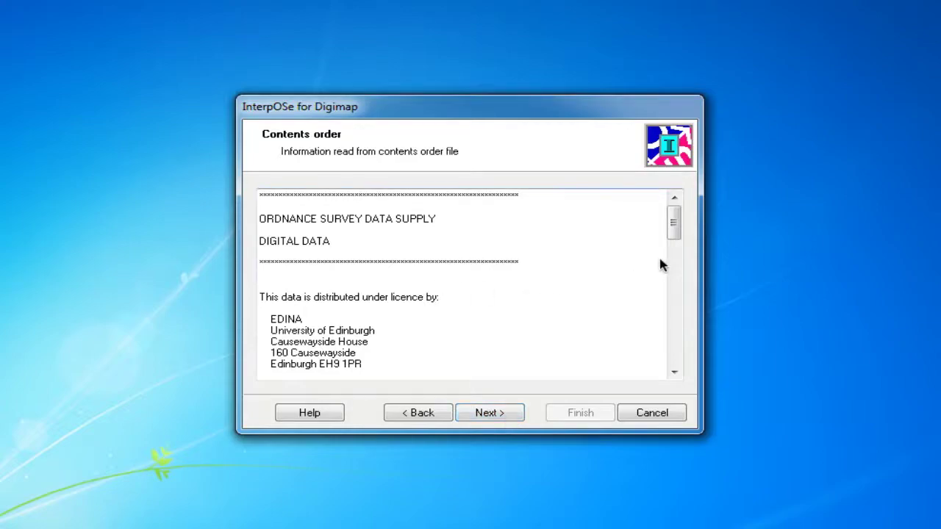
Review the contents order text and keep 'Process all files' for the four topo gml.gz inputs
drag(674, 222, 673, 347)
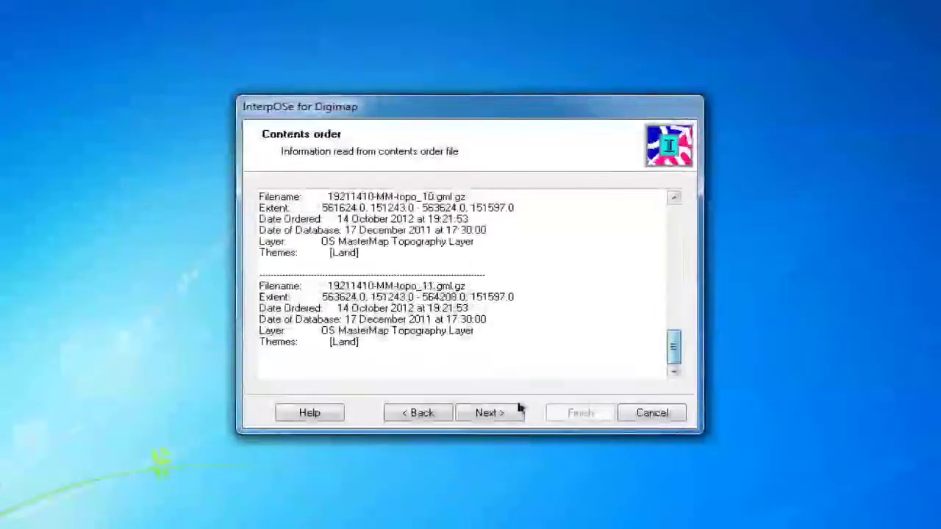
click(485, 413)
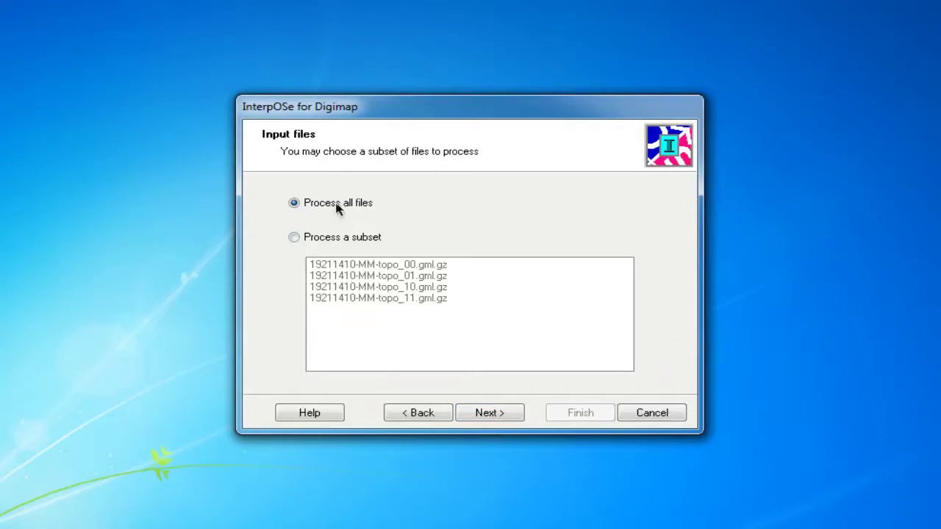
click(493, 416)
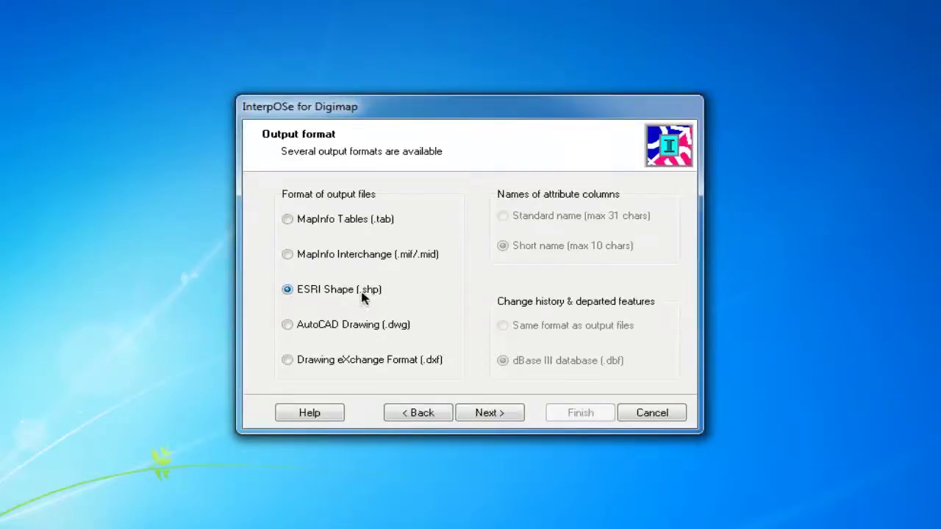
Keep ESRI Shape output and the default output tables, continuing to Output folders
click(488, 410)
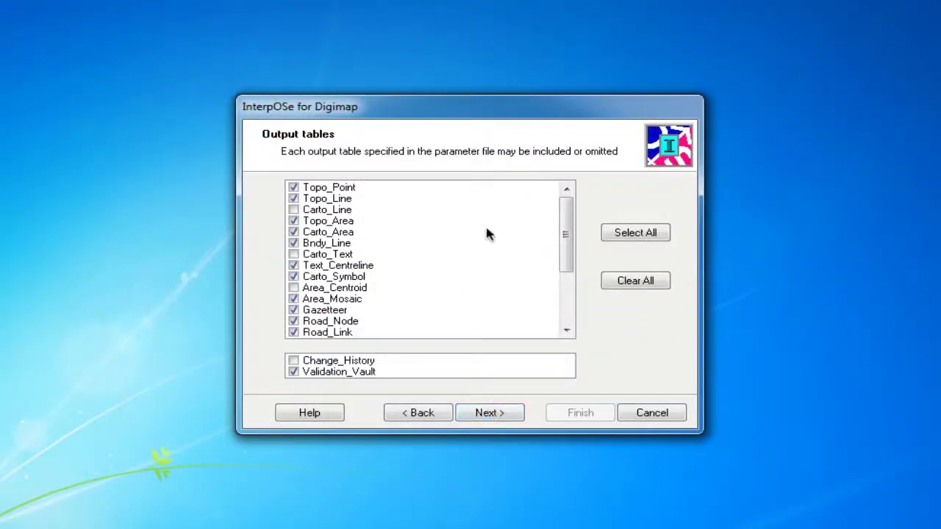
drag(567, 227, 572, 213)
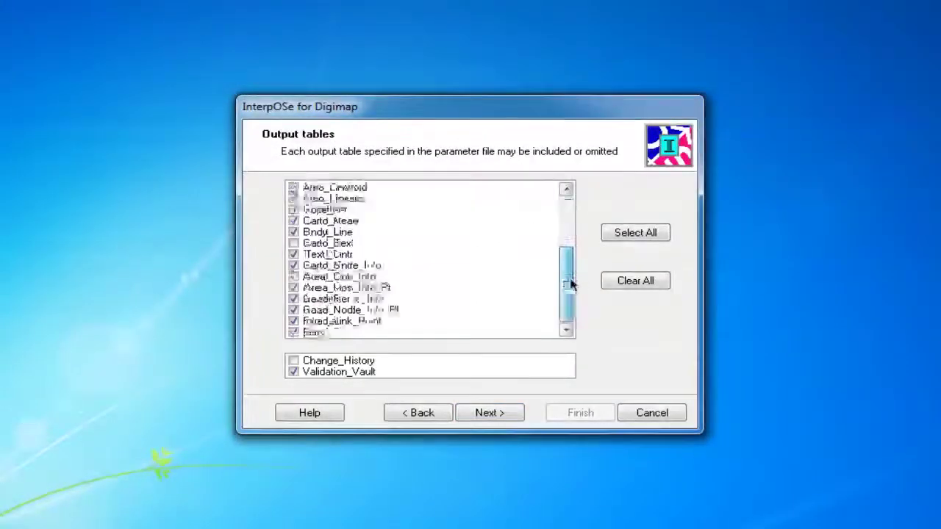
click(494, 416)
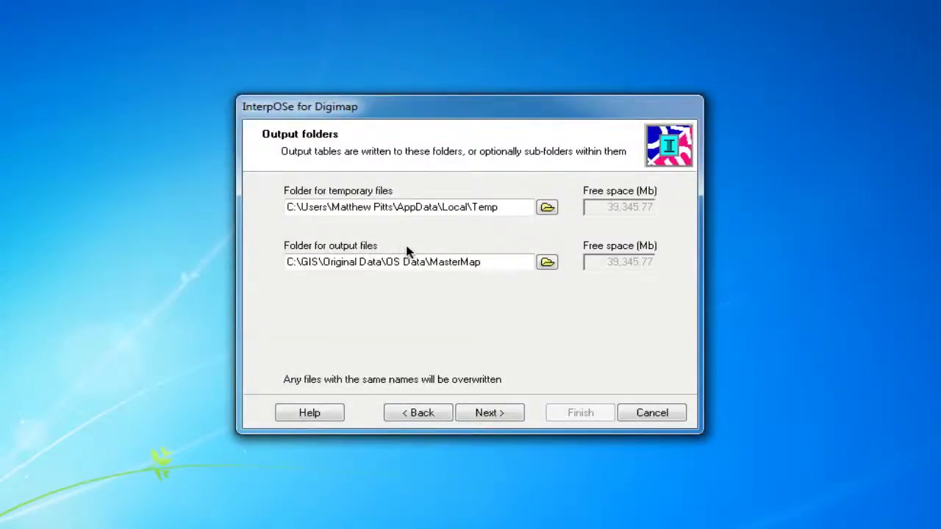
Set the output folder to the MasterMap hadlow subfolder and continue to Metadata files
click(547, 265)
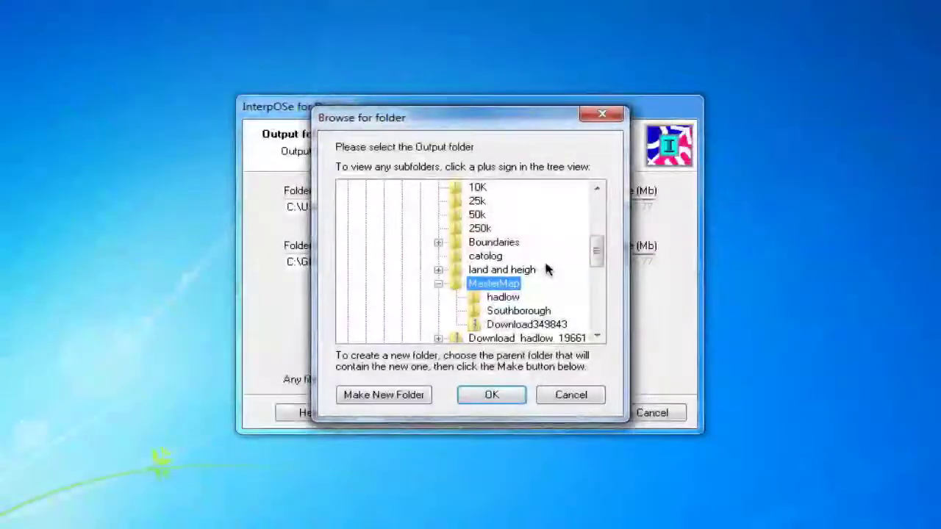
click(502, 297)
click(490, 393)
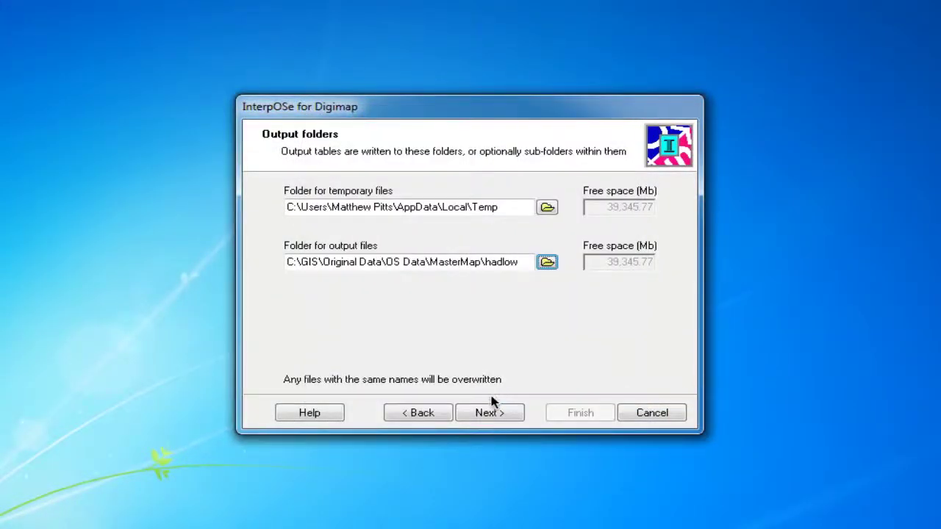
click(495, 413)
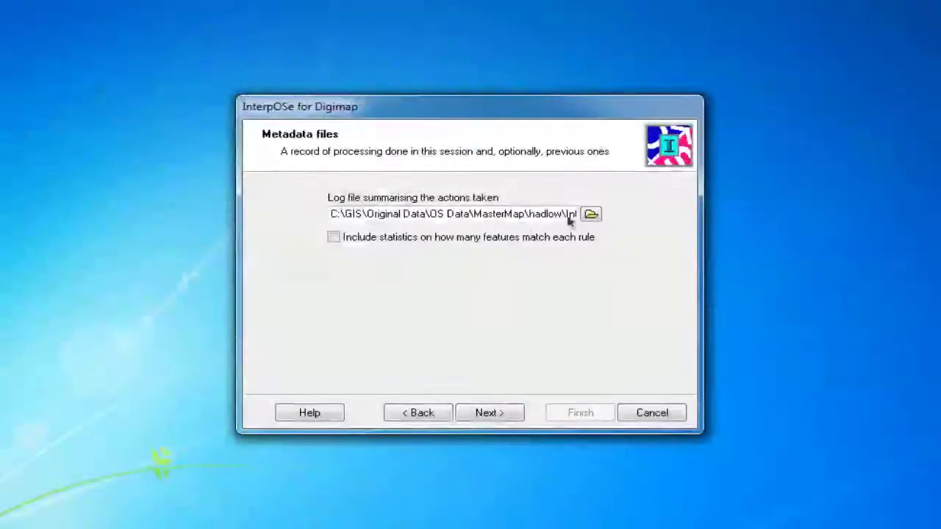
Accept default log, ITN, single-table, unsliced output and no-catalogue settings, then Finish to start conversion
click(490, 413)
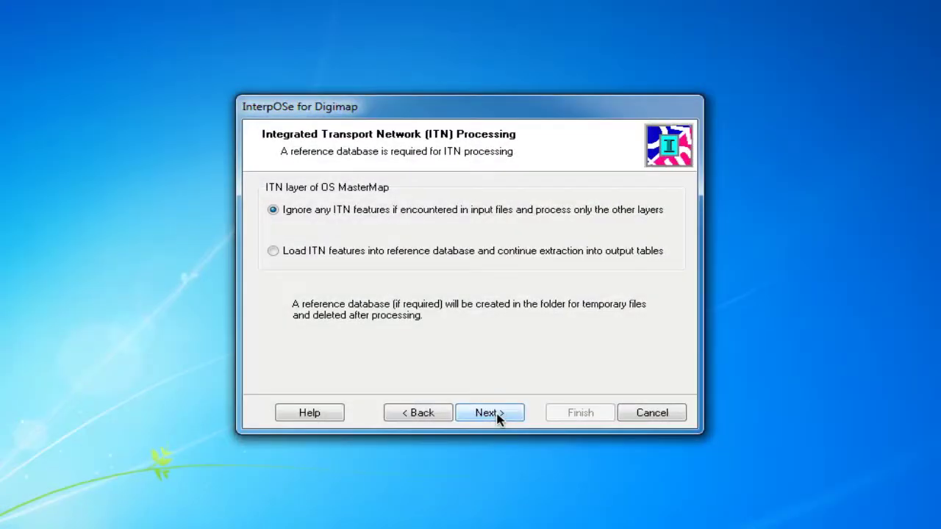
click(499, 418)
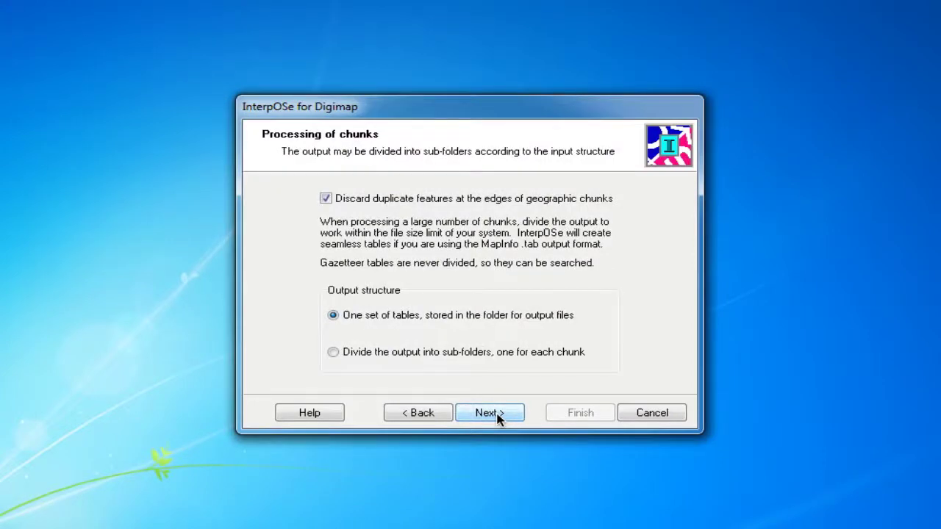
click(500, 415)
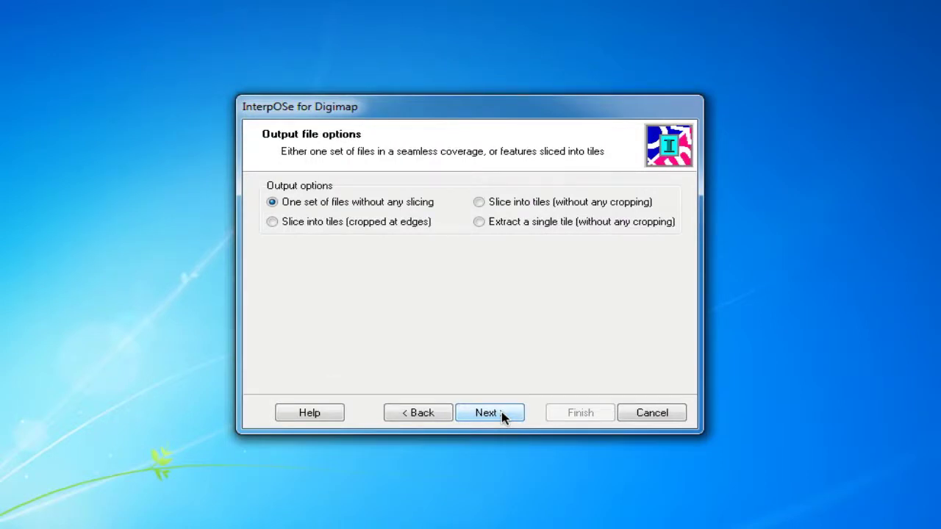
click(501, 416)
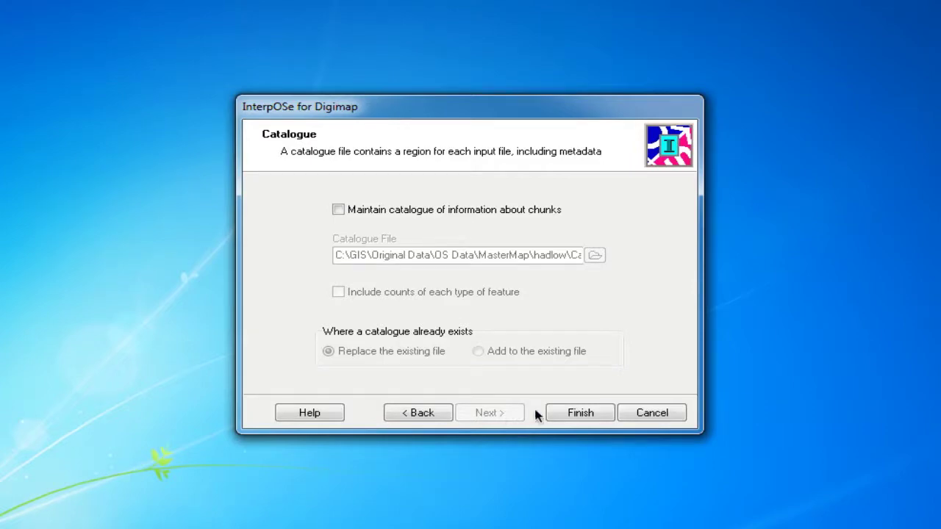
click(567, 415)
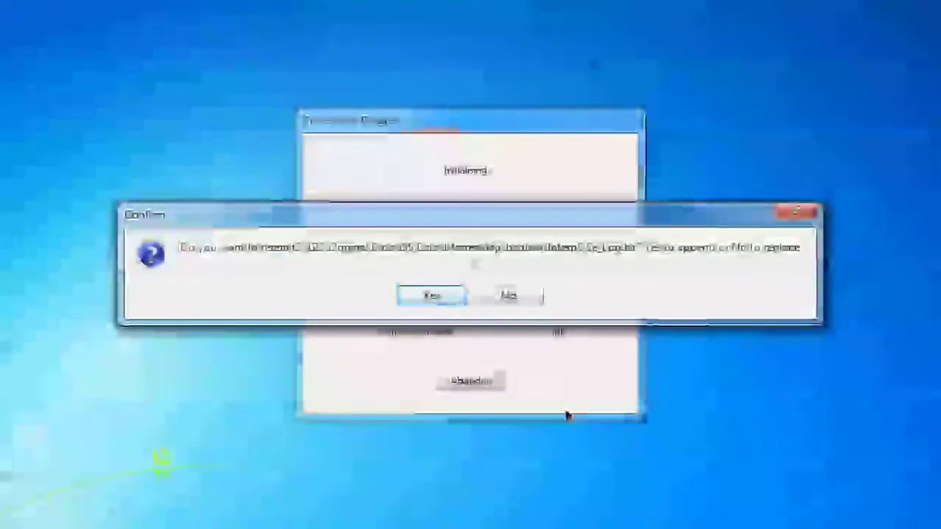
Choose No to replace the existing output, then exit once all 4 files finish processing
click(511, 295)
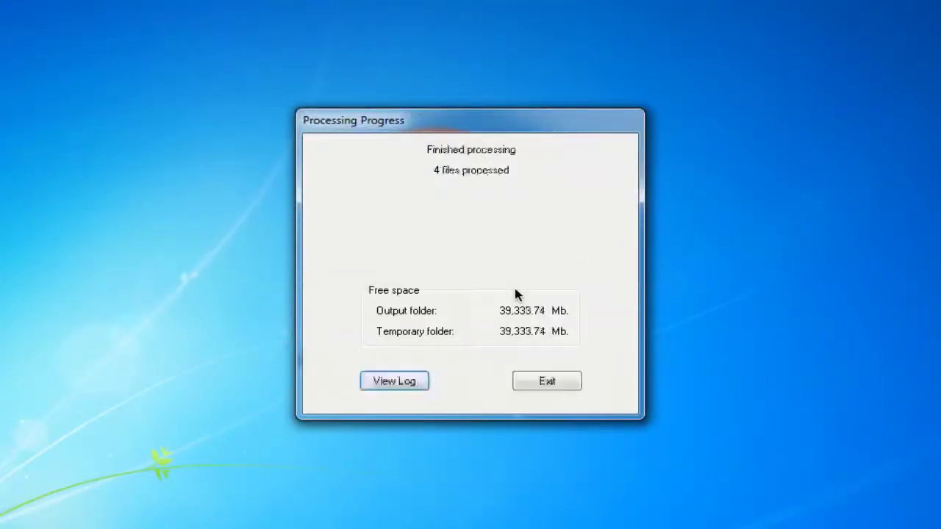
click(554, 384)
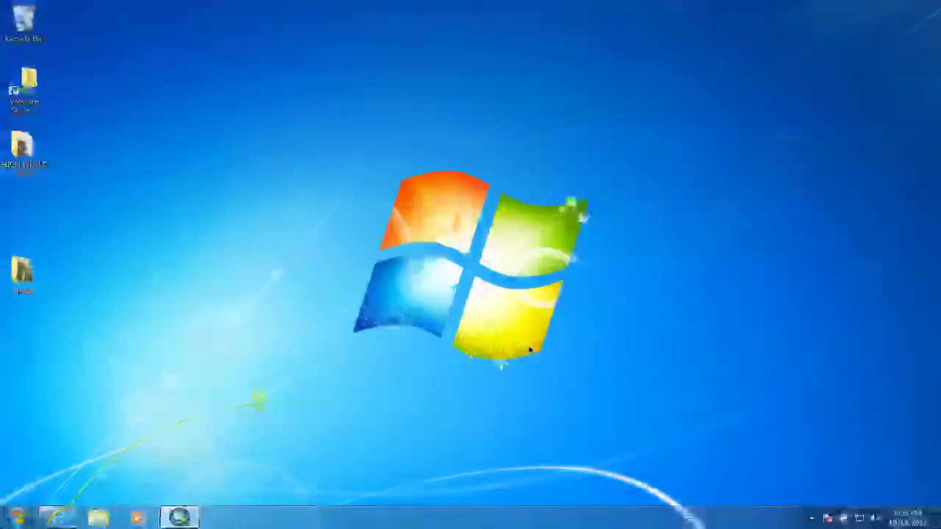
In ArcMap's Catalog, open Original Data > OS Data > MasterMap > hadlow and drag Area_Mosaic_polyline.shp onto the map
click(180, 517)
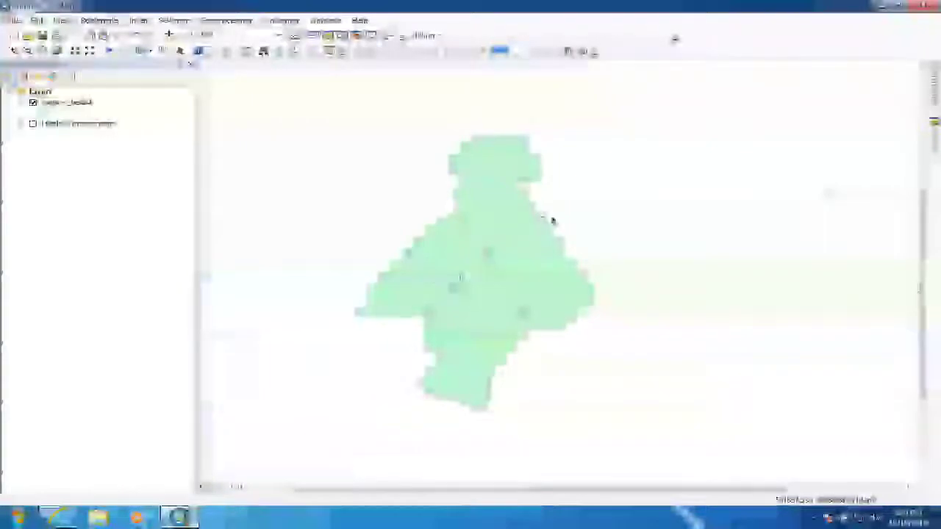
click(934, 131)
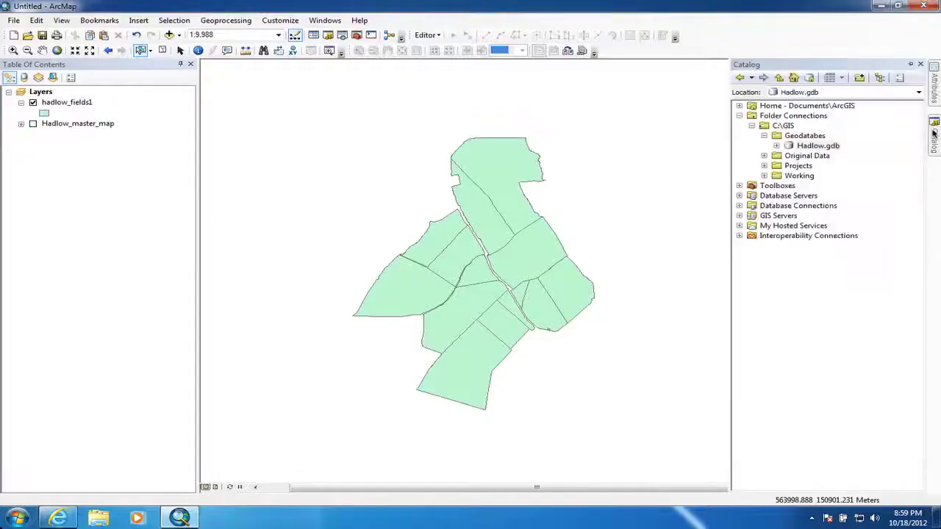
click(764, 157)
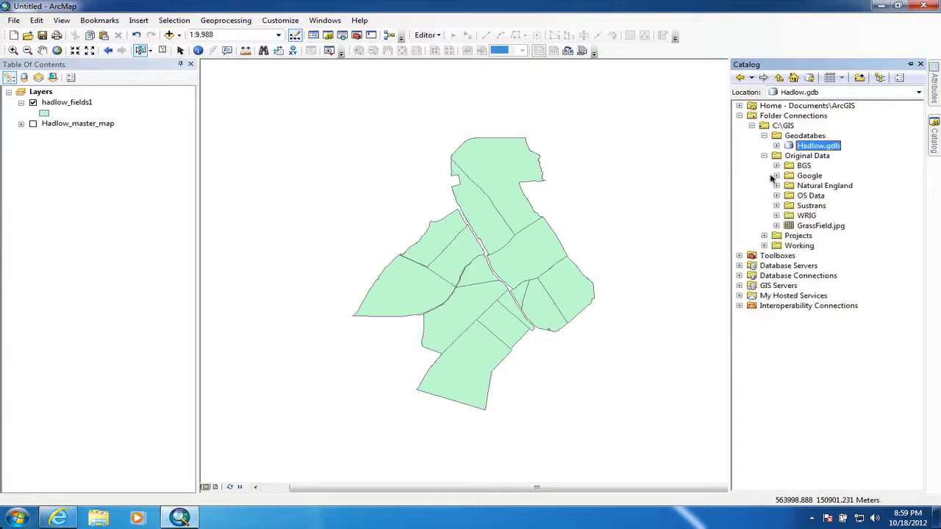
click(776, 196)
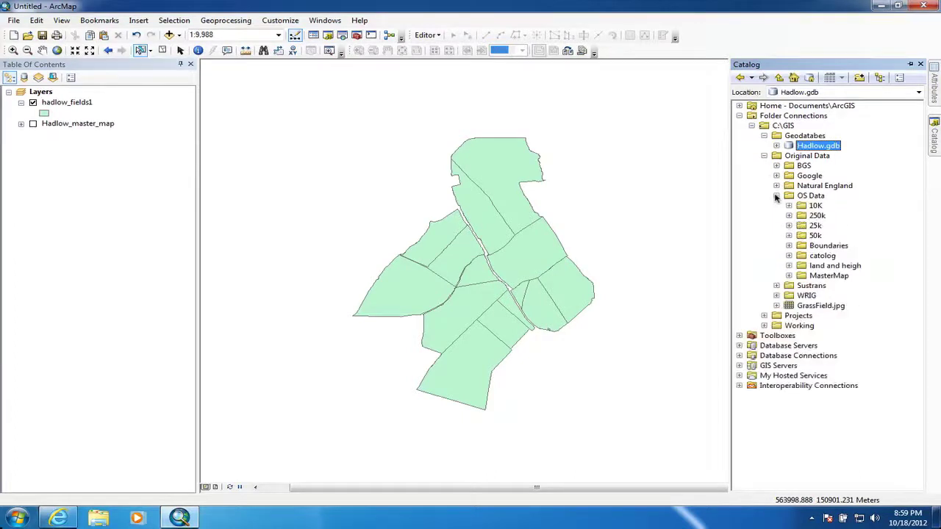
click(788, 275)
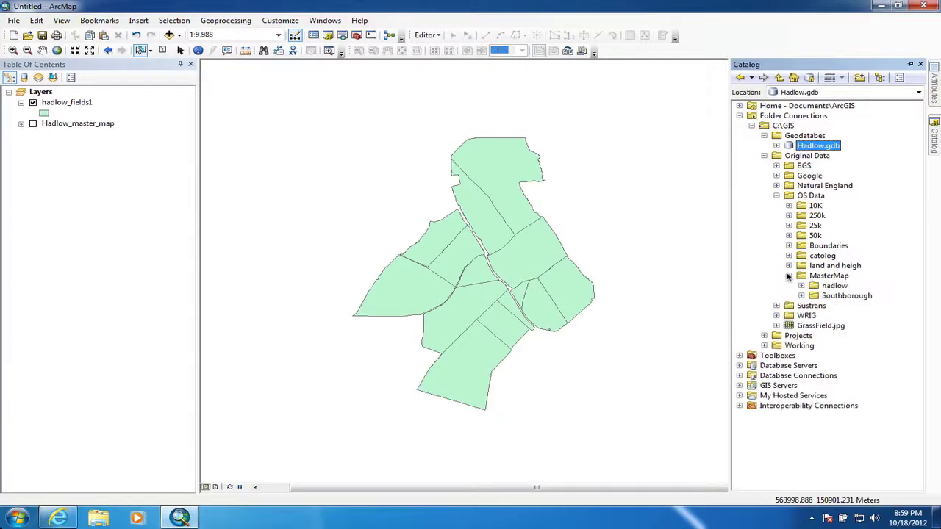
click(801, 286)
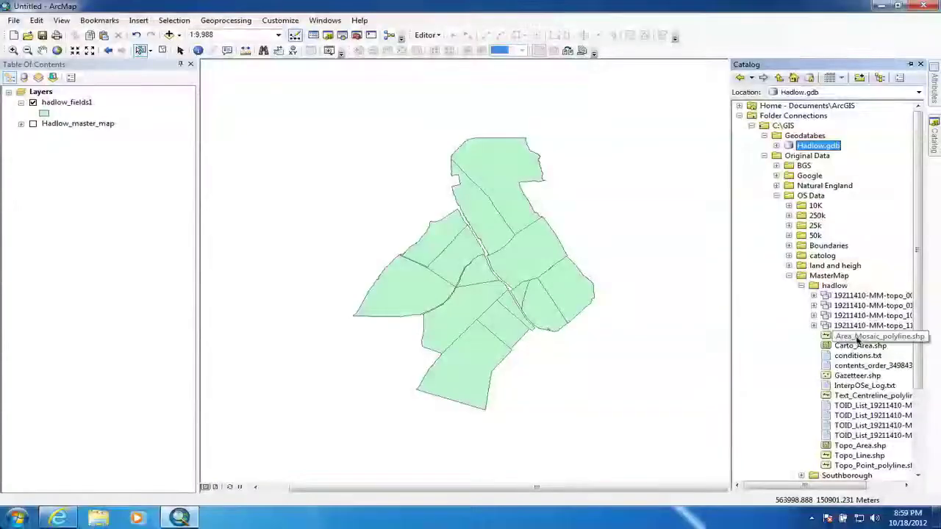
drag(862, 338, 620, 354)
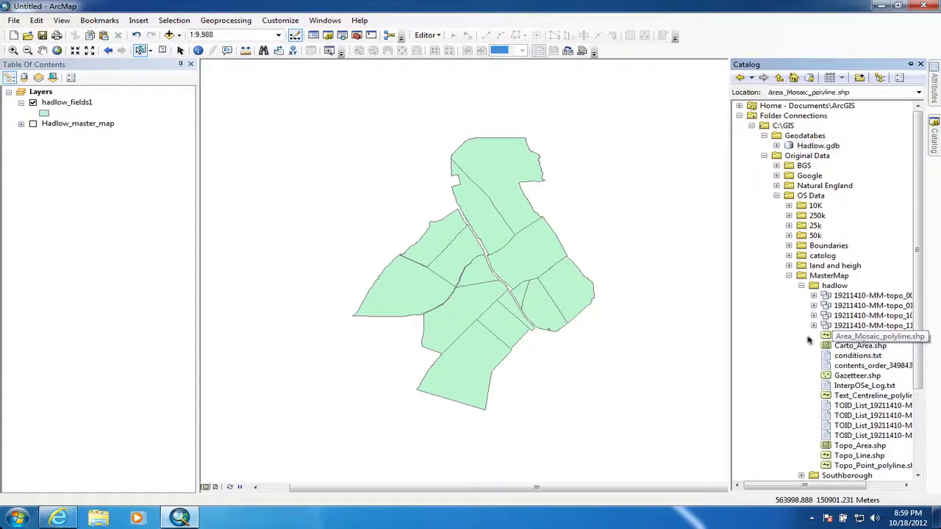